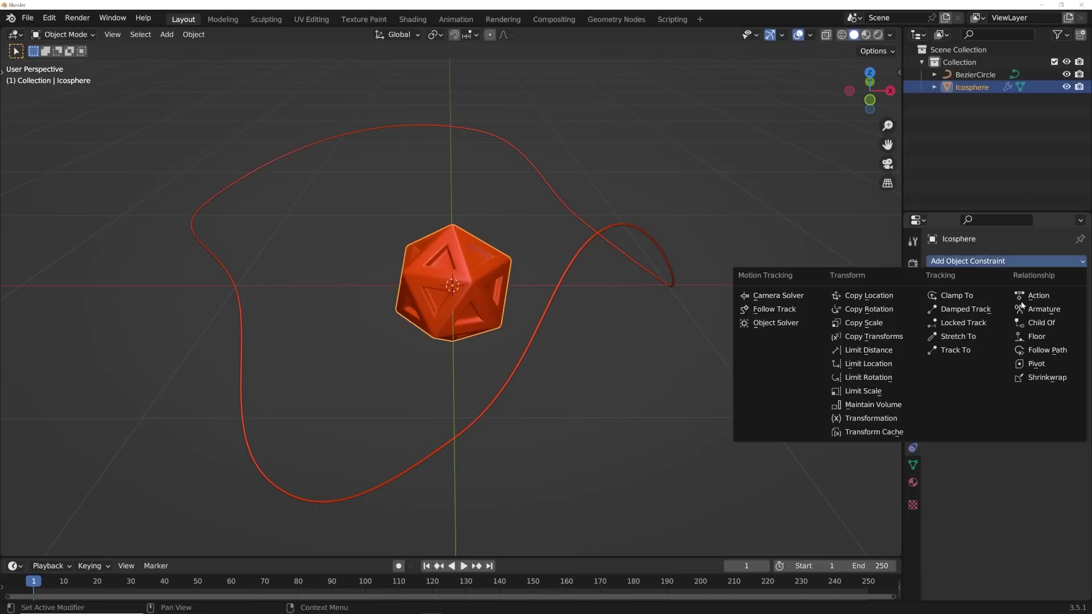
Step: Give the icosphere a Follow Path constraint targeting BezierCircle with an offset of -13.8
click(1053, 352)
click(1027, 300)
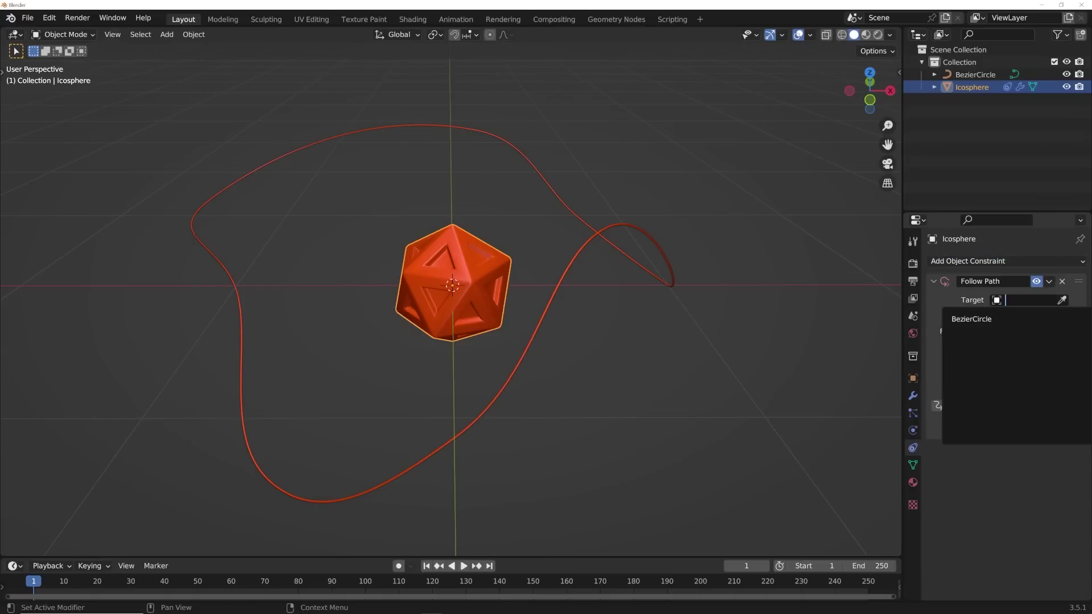
click(973, 319)
drag(1029, 316, 984, 316)
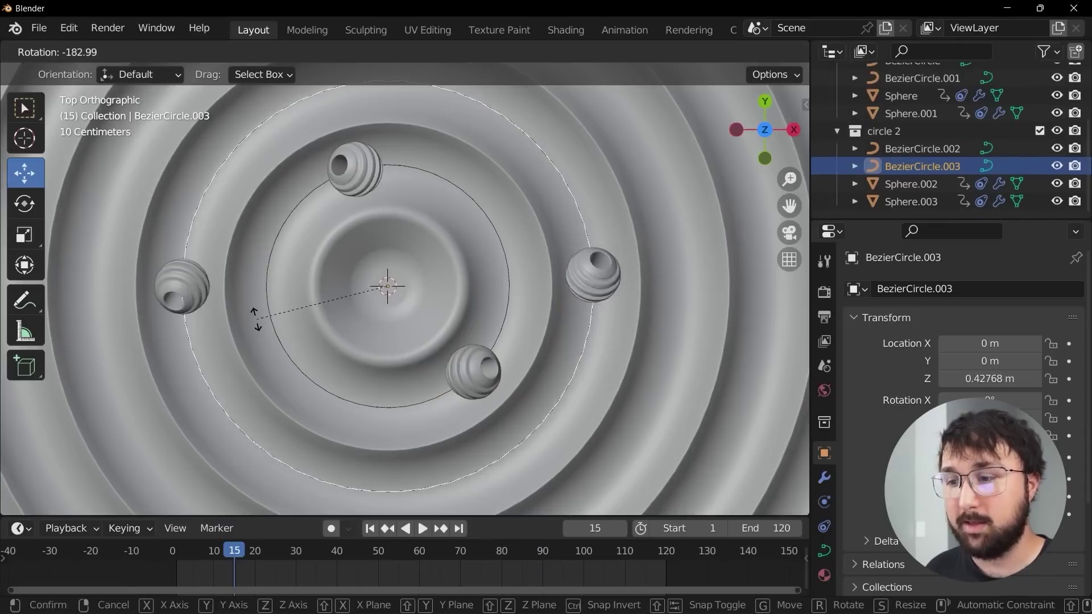
Step: Confirm the second ring's path rotation of about -183° and select Sphere.001
click(446, 338)
click(841, 116)
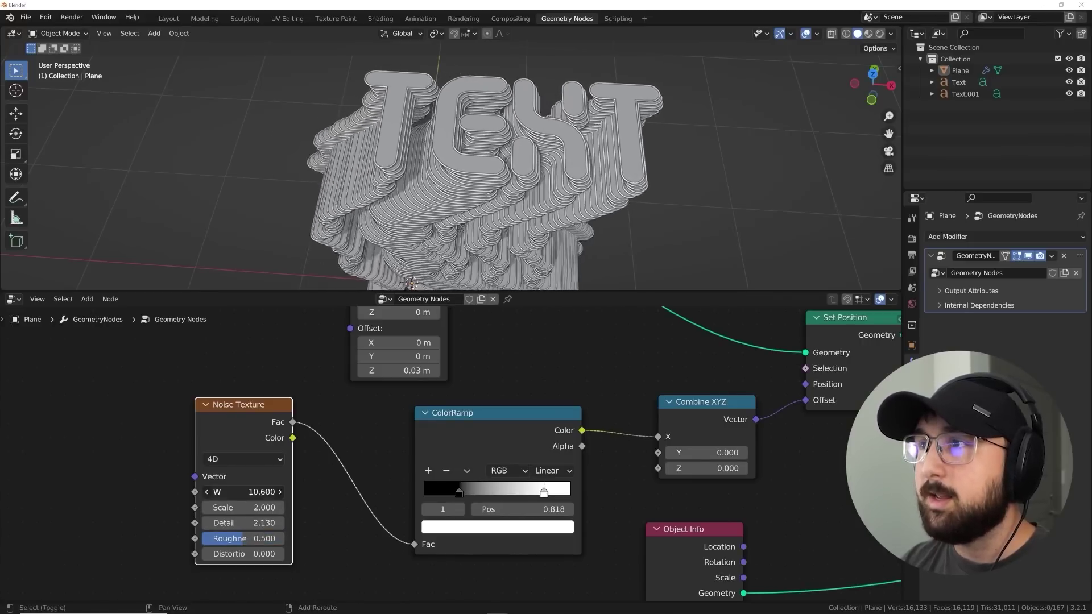
Step: Link the Ico Sphere mesh into Instance on Points so spheres cover every plane point
scroll(414, 220, down, 5)
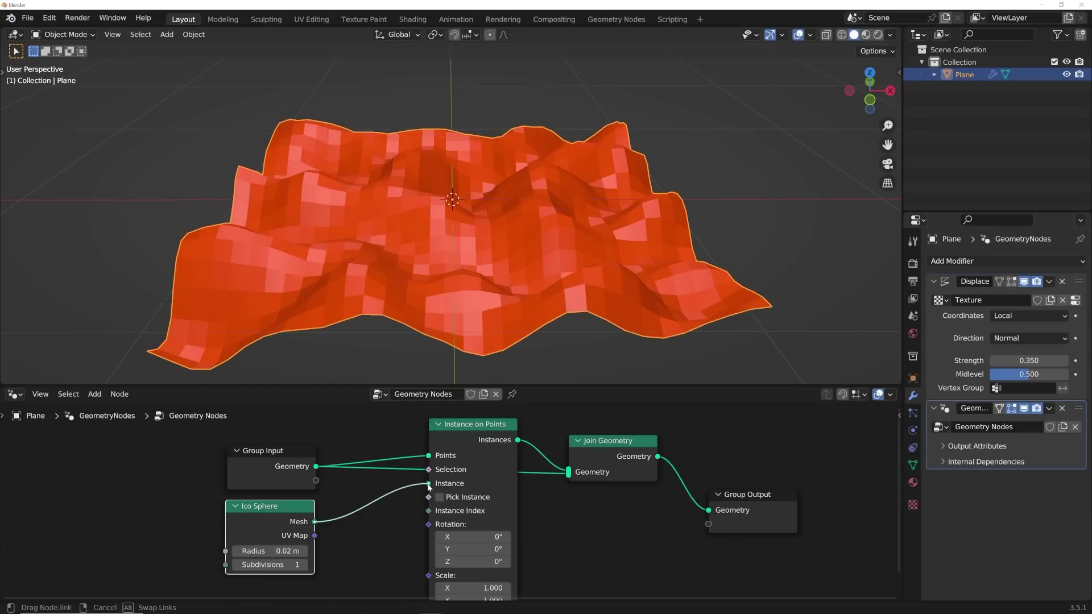
drag(315, 521, 428, 488)
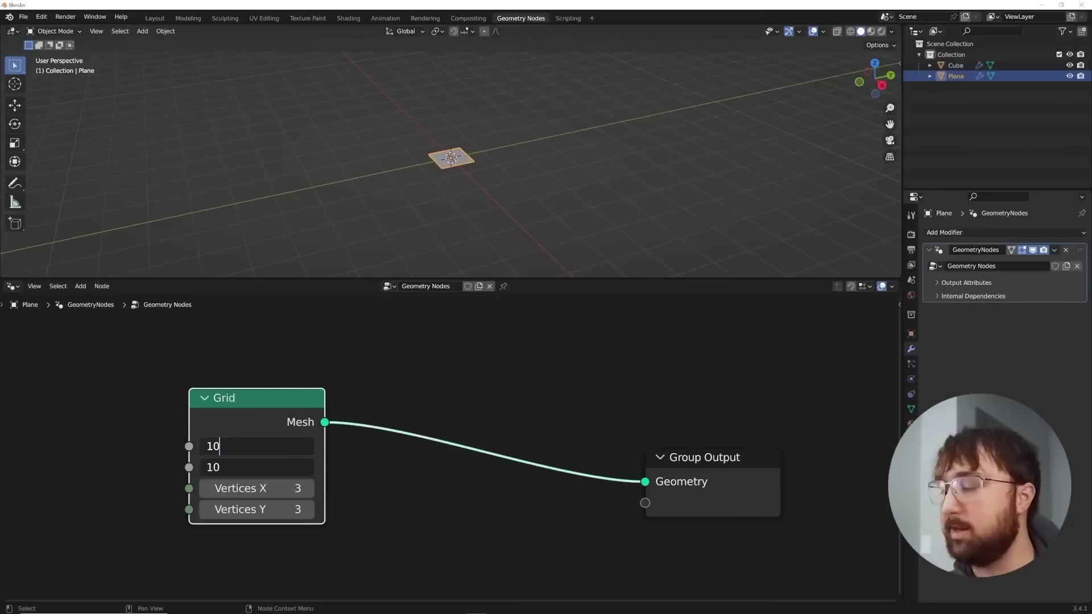
Step: Confirm the 10 m grid size and shift the Noise Texture W to reshape building heights
key(Return)
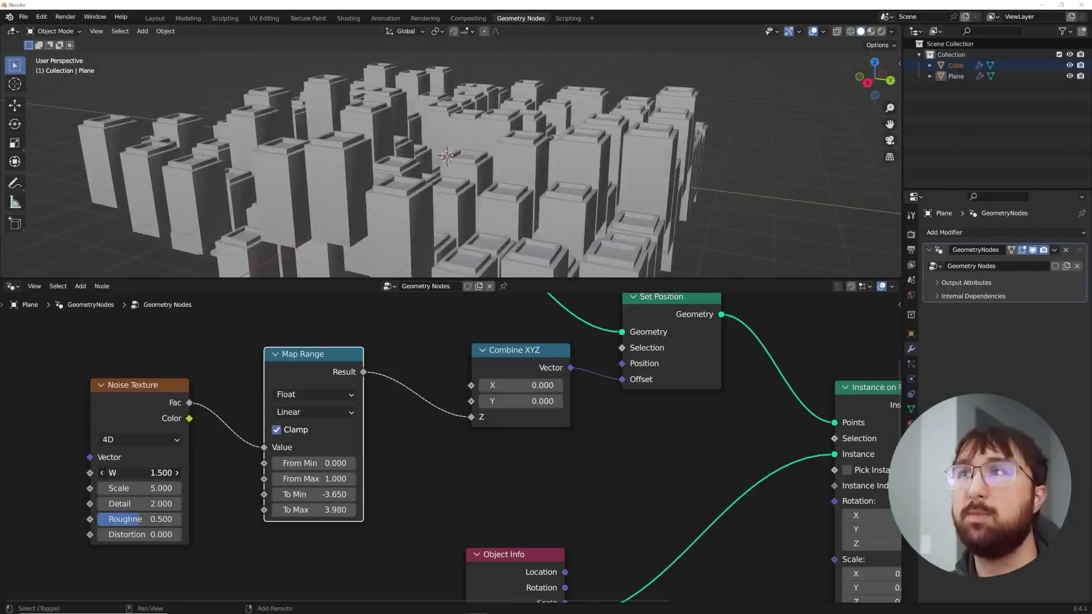
drag(149, 472, 153, 469)
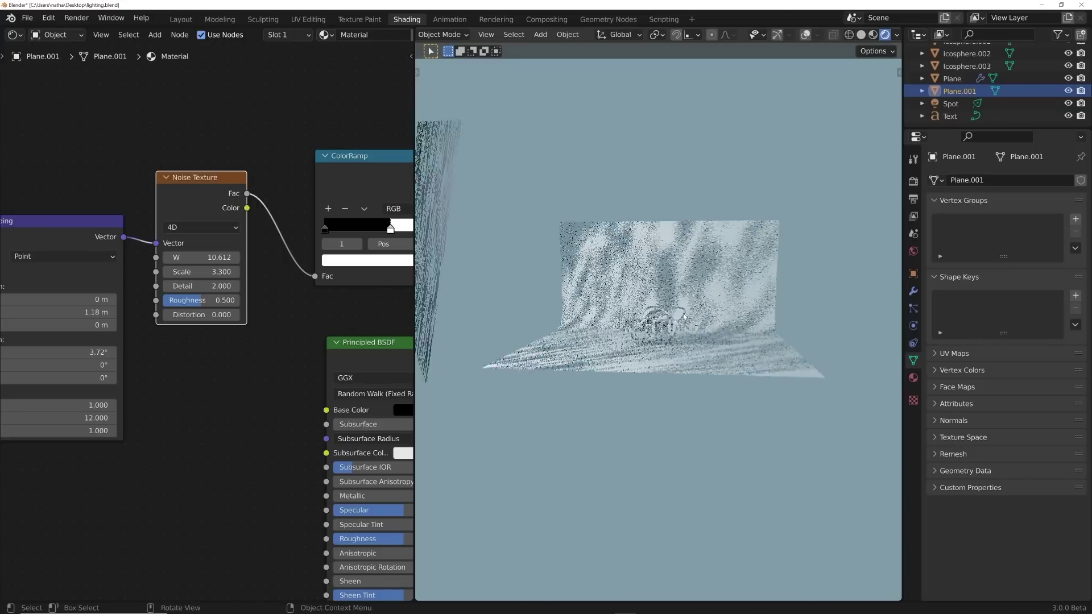
Step: Raise Noise Texture W to 11.782, tilt Mapping Rotation X to about 6°, and raise Location Y
scroll(692, 324, up, 2)
drag(209, 260, 233, 260)
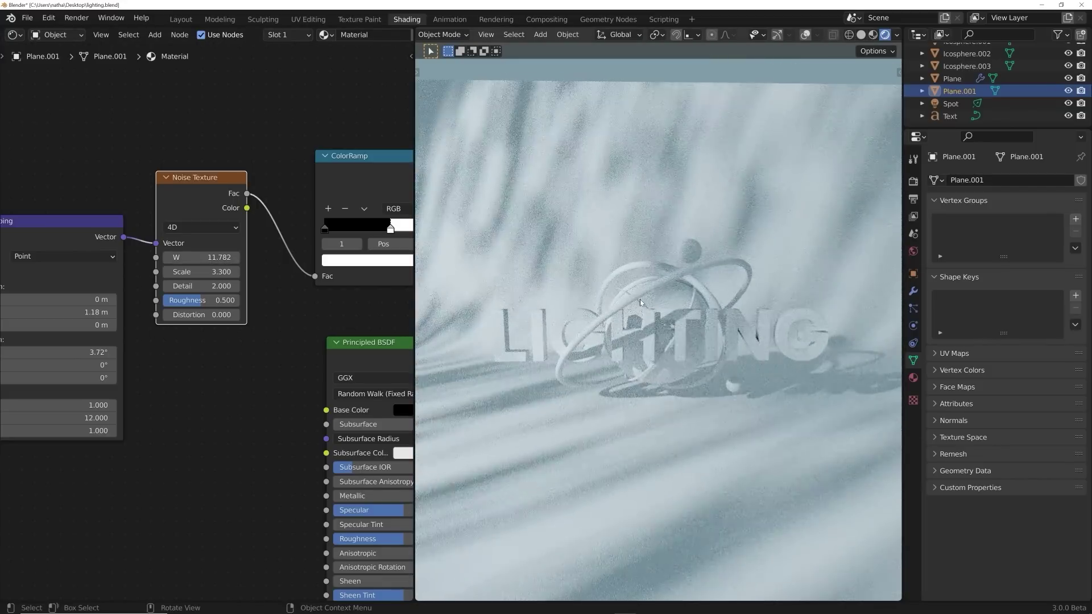
middle_drag(256, 432, 328, 425)
drag(108, 345, 135, 345)
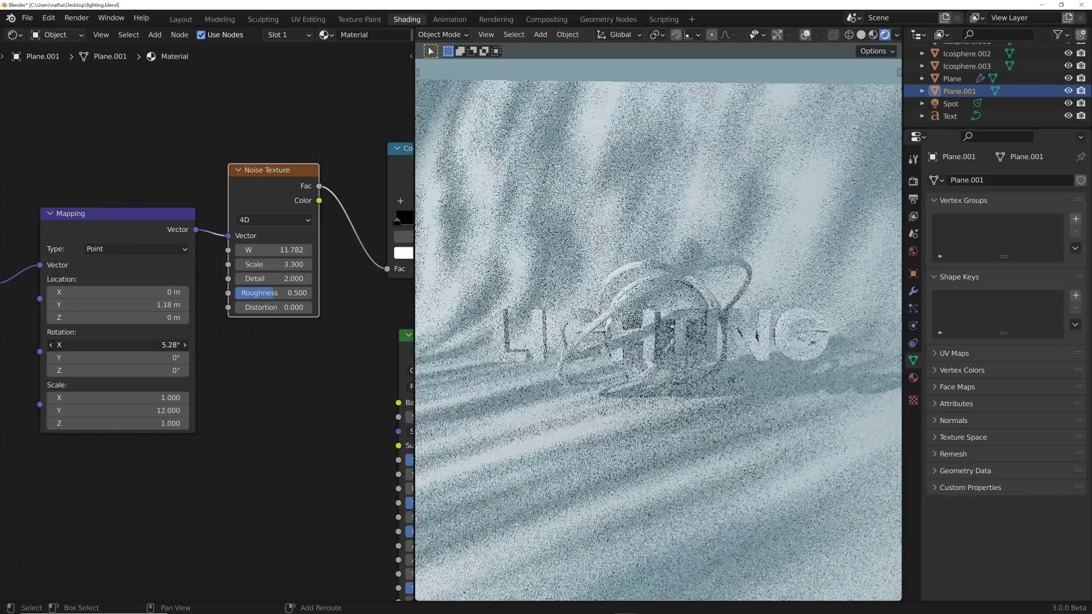
drag(114, 305, 188, 305)
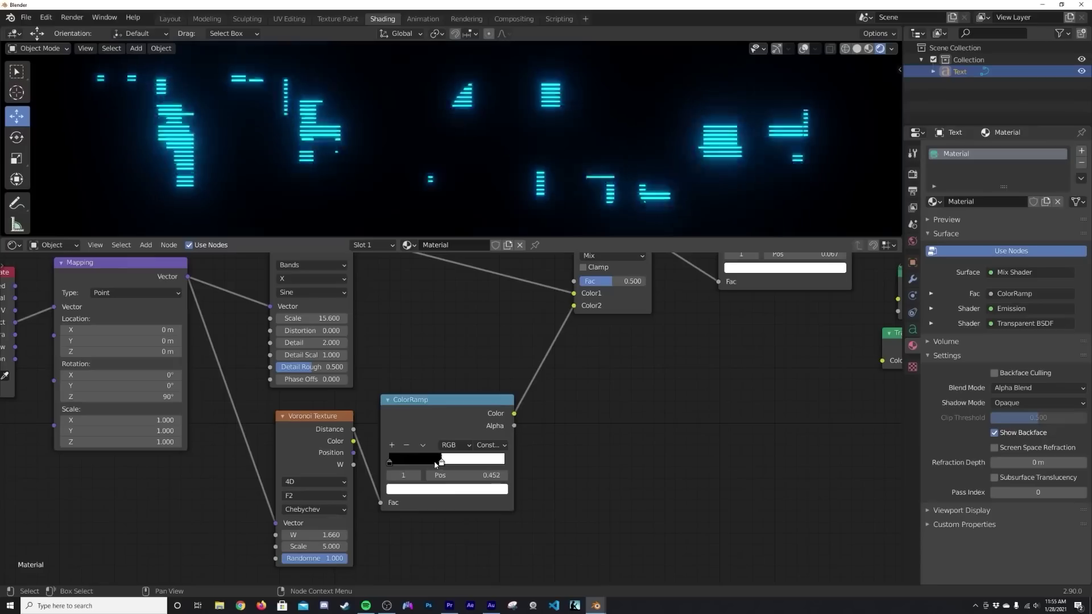
Step: Slide the ColorRamp's white stop right so the TECH letters fill in more solidly
drag(459, 462, 463, 462)
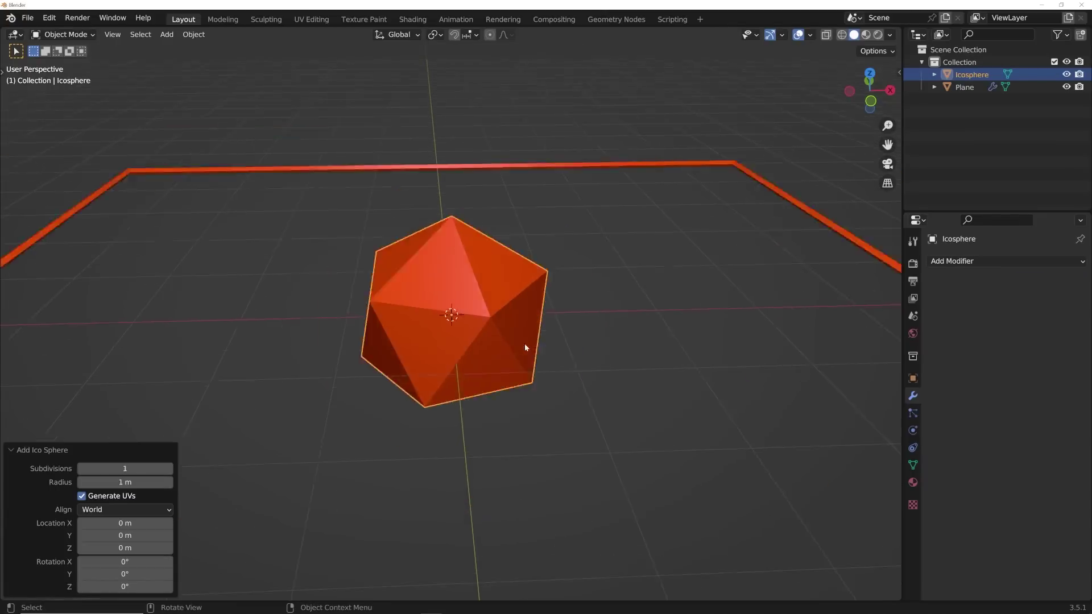
Step: Orbit toward a top-down view and scale down the new ico sphere
middle_drag(524, 343, 546, 319)
key(s)
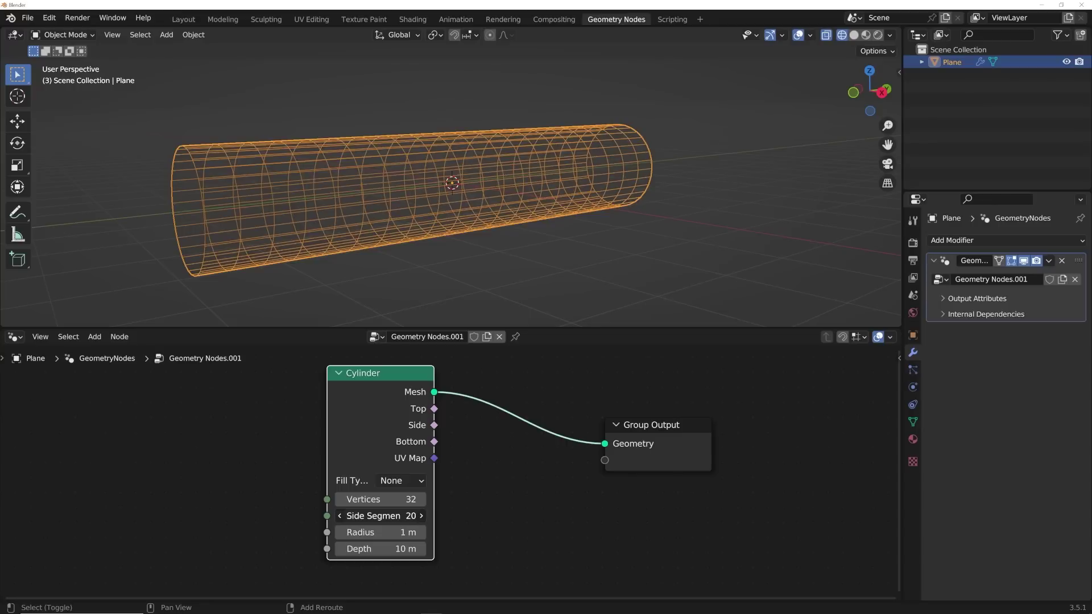
Step: Raise the cylinder to 32 side segments and add a Wireframe modifier to the pieces
drag(382, 516, 398, 516)
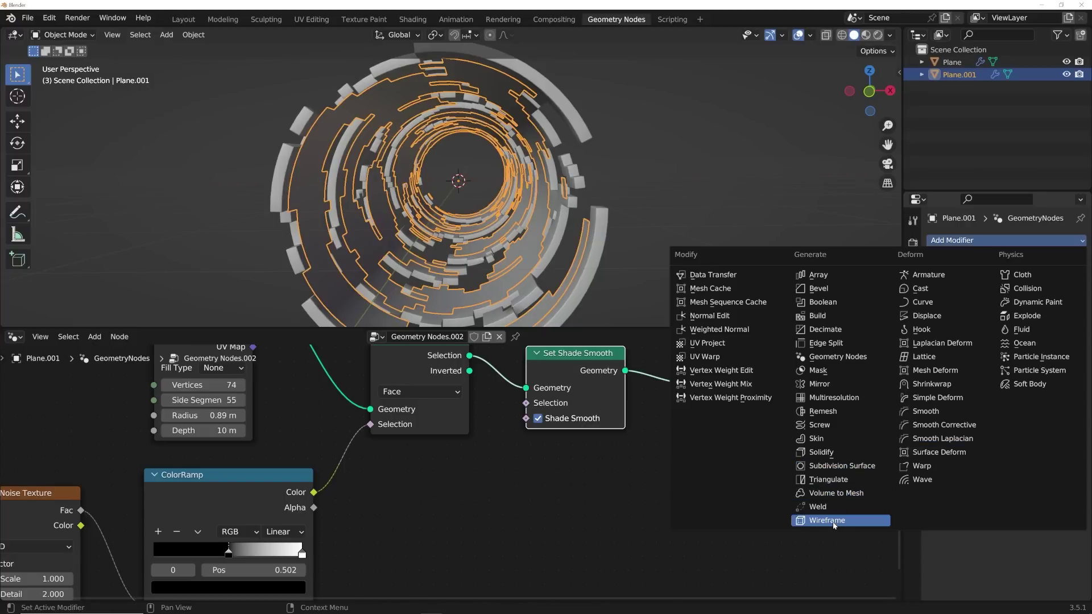
click(834, 521)
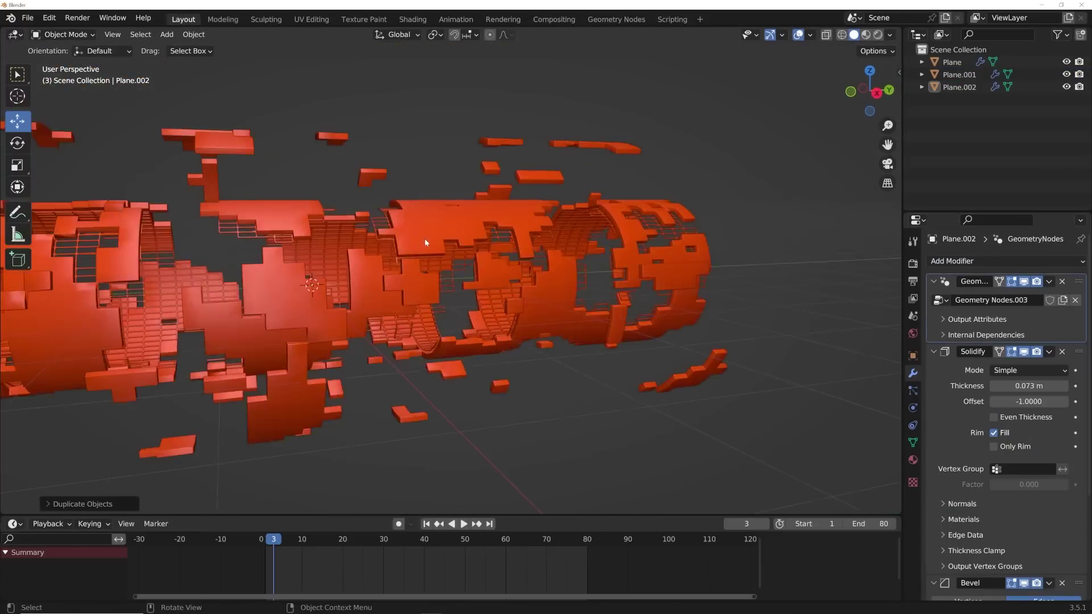
scroll(425, 243, down, 3)
middle_drag(425, 243, 497, 243)
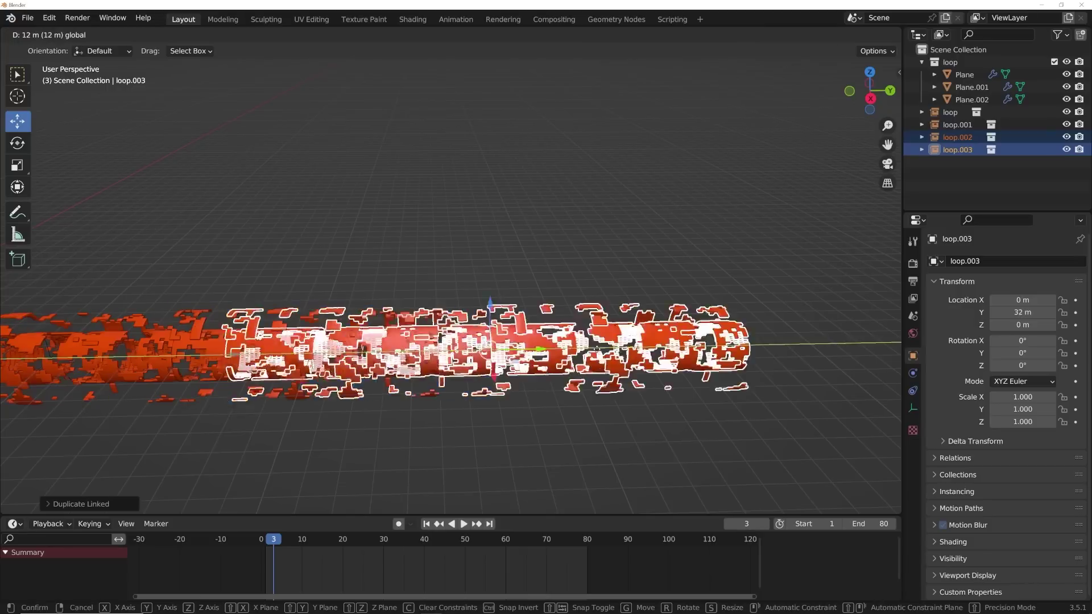
Step: Place linked duplicates of the two loop collections 40 m along Y
drag(282, 347, 741, 348)
key(alt+d)
key(Escape)
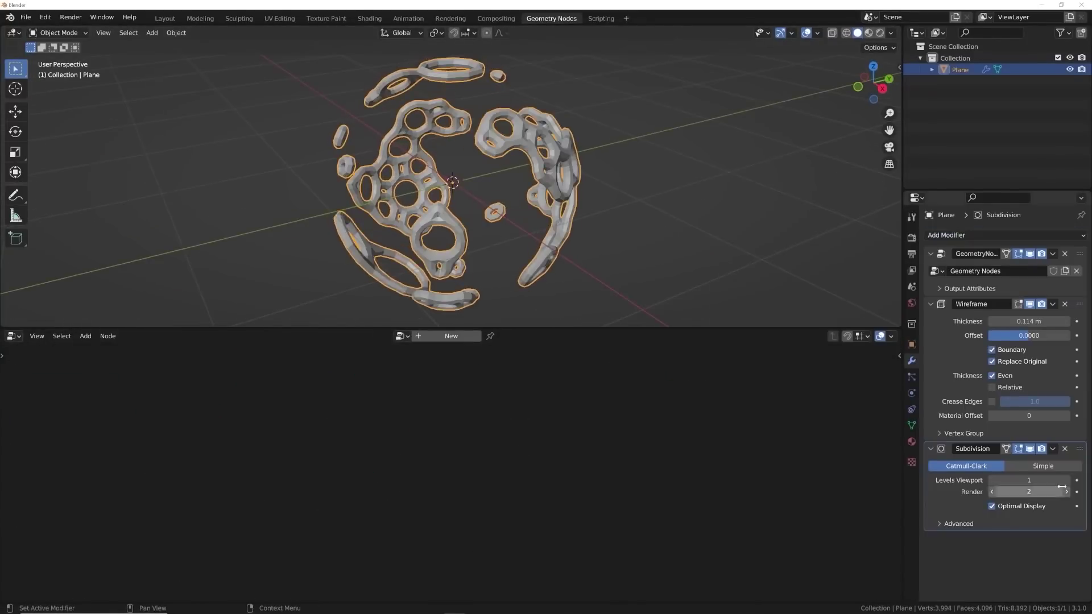
Step: Add a Subdivision modifier to the holey wireframe sphere
click(954, 235)
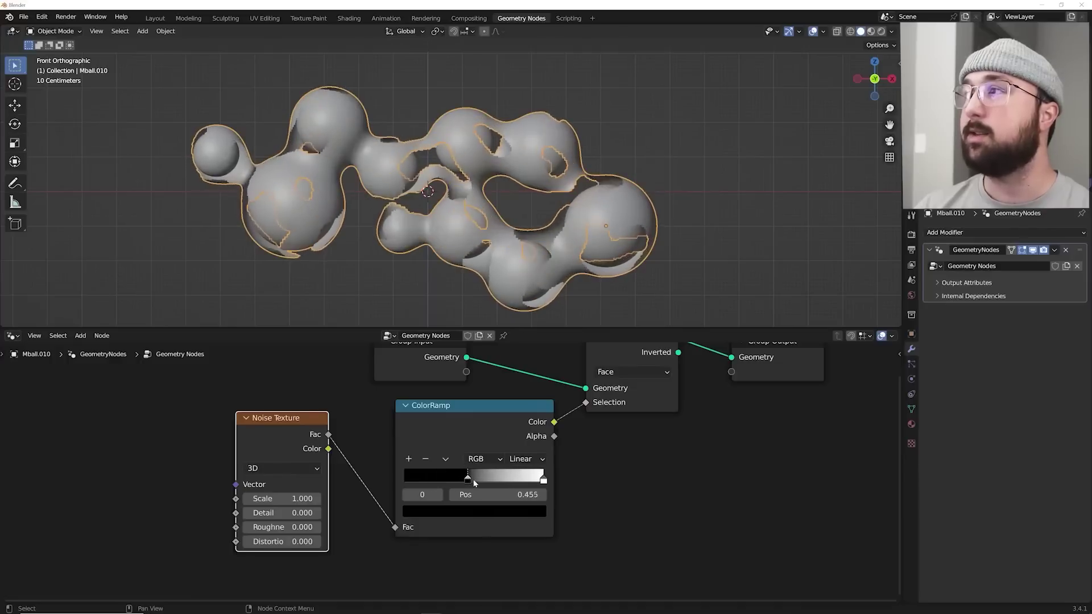
Step: Scroll up in the editor to work on the metaball's noise-driven hole cutting
scroll(427, 194, up, 5)
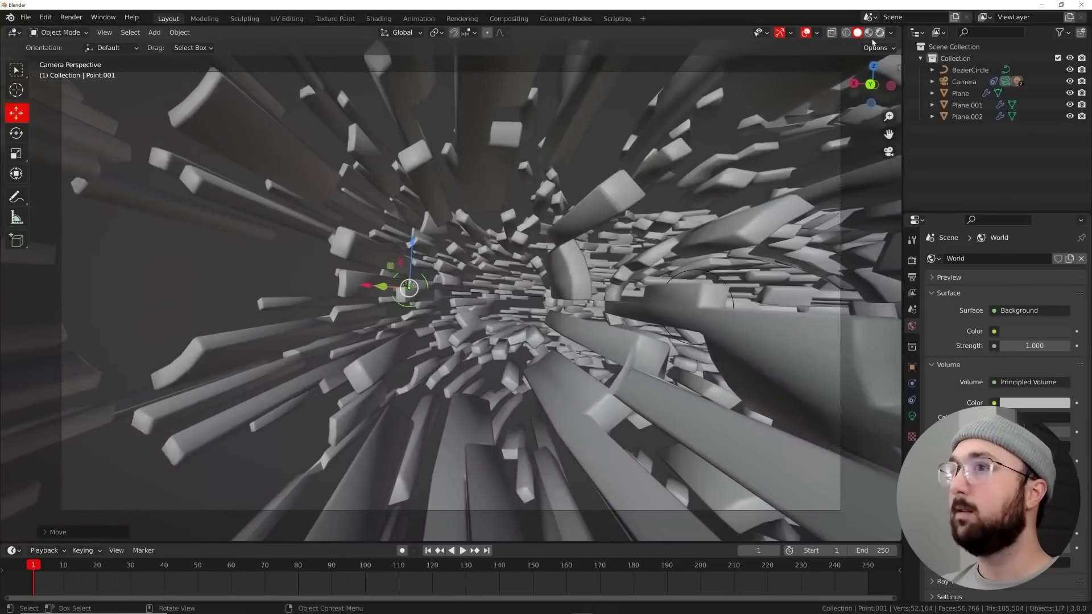
click(880, 33)
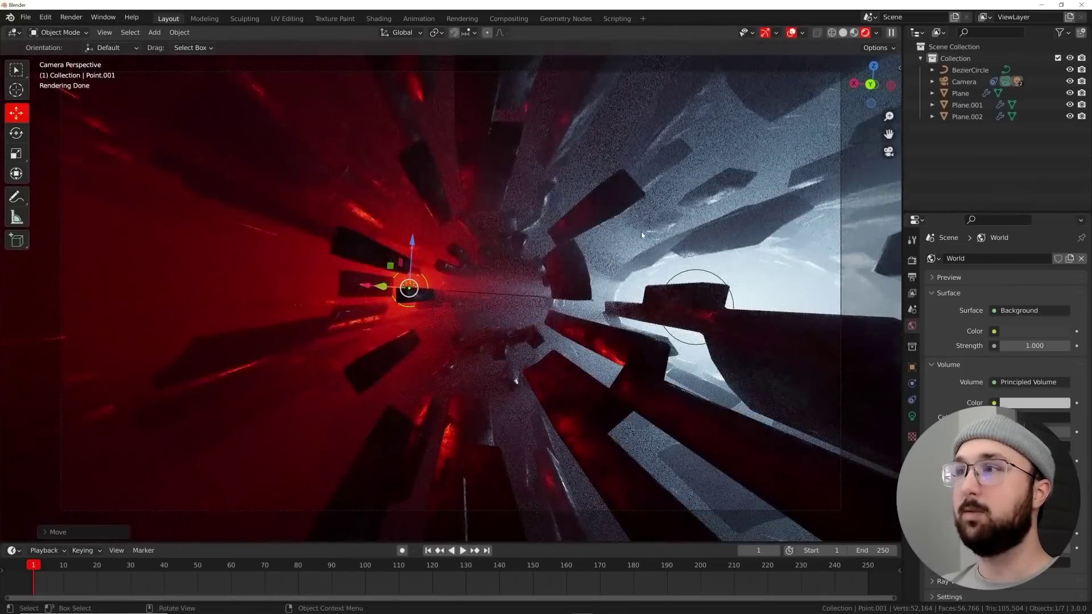
click(843, 33)
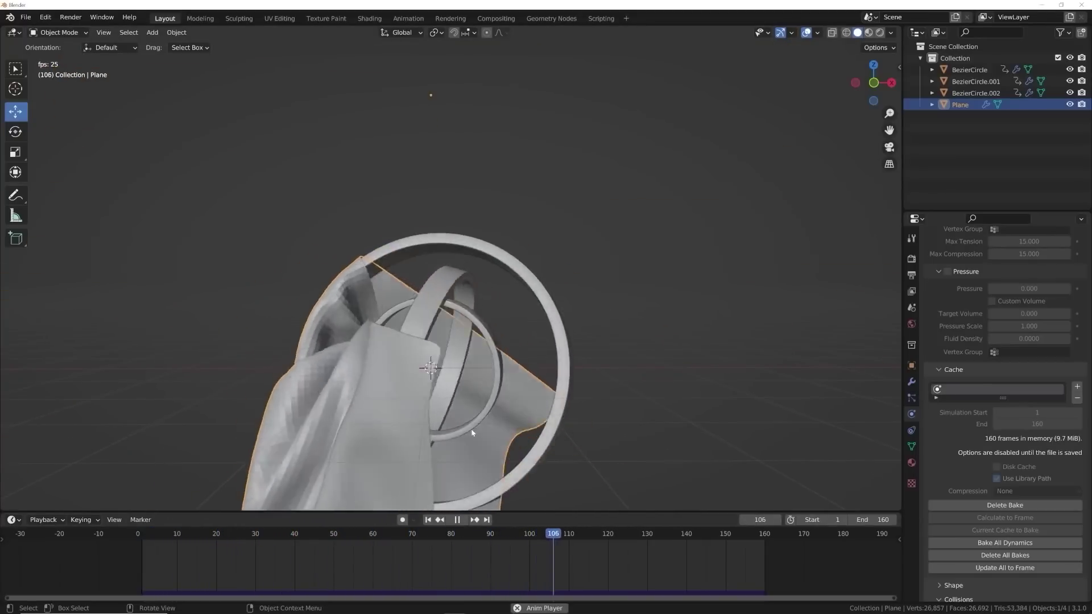
Step: Stop the cloth-over-rings playback at frame 146
key(space)
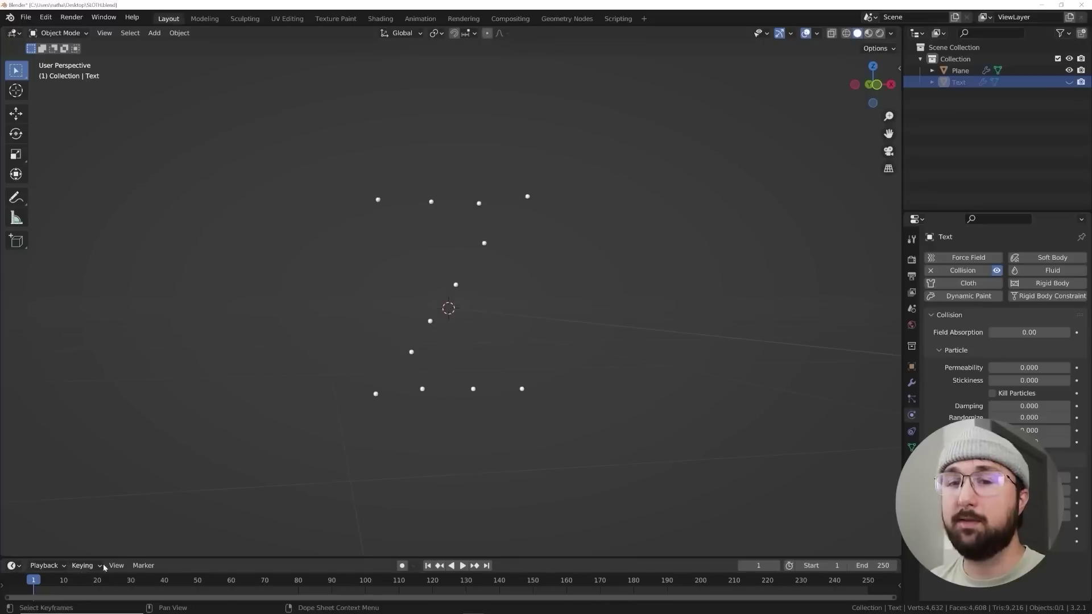
Step: Start playback so the cloth points inflate into soft Z-shaped blocks
key(space)
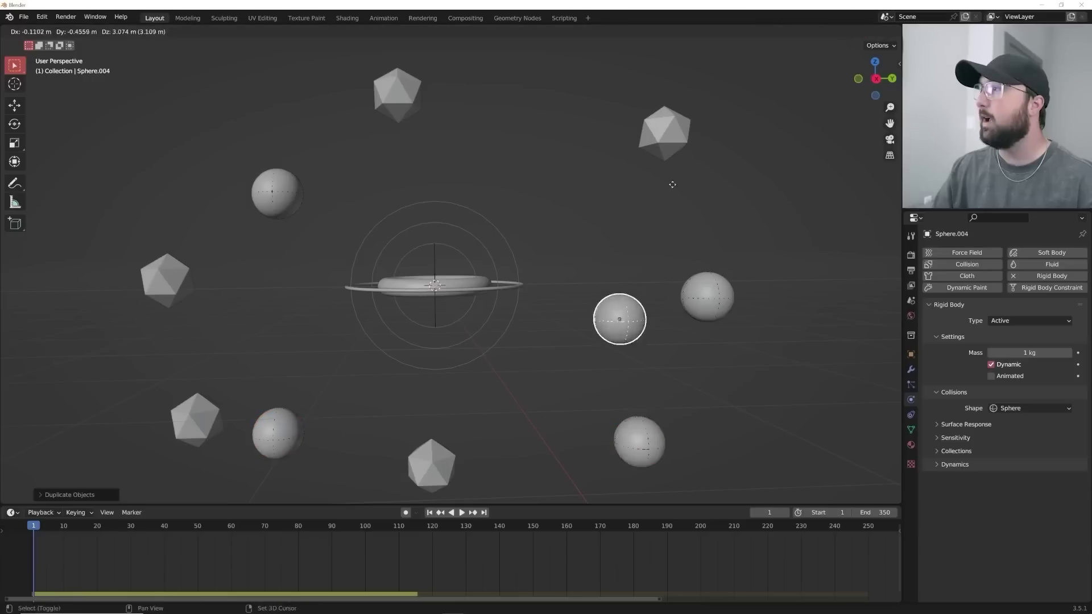
Step: Start the rigid-body playback so the spheres and icospheres fall onto the torus
click(462, 513)
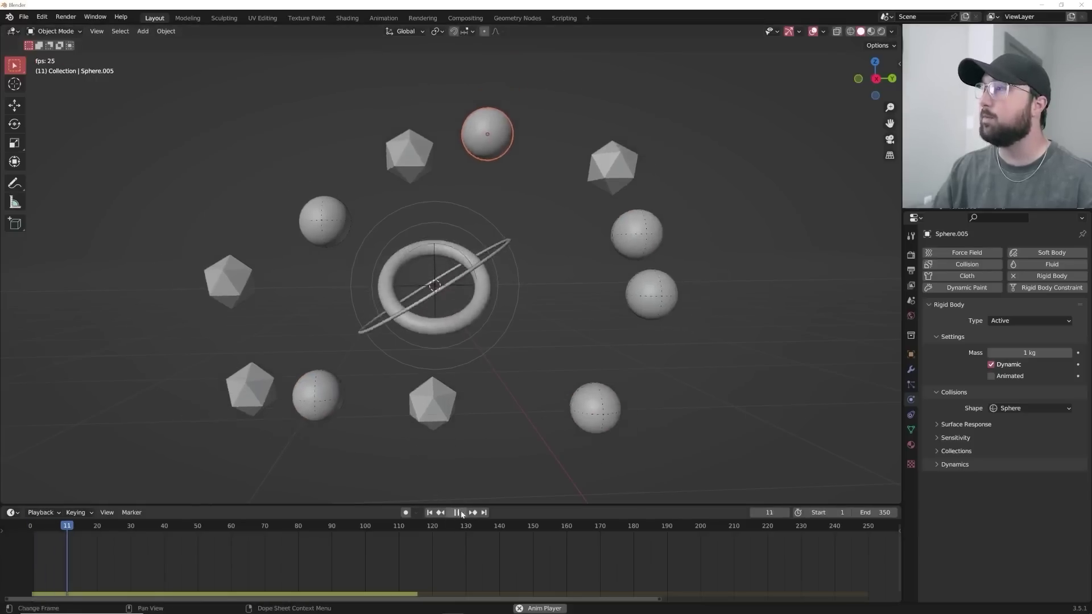